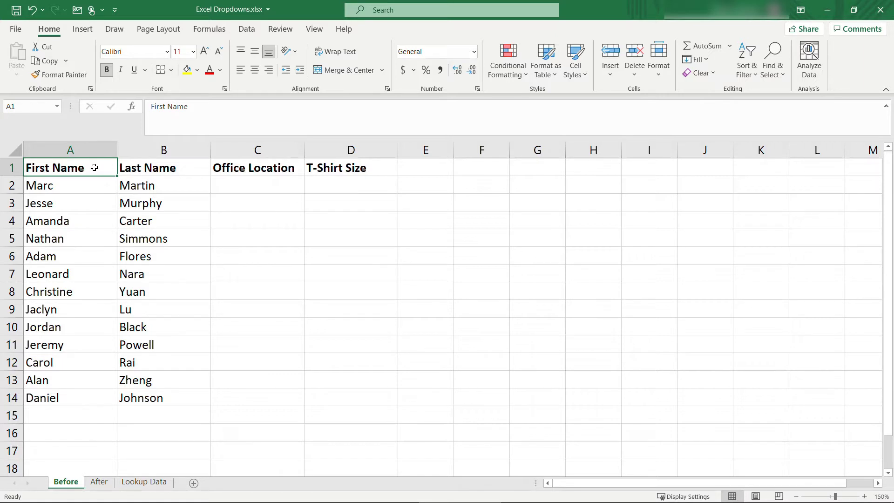
Enter office locations Irvine, Irvin, San Diego and San diego in C2:C5.
left_click(249, 182)
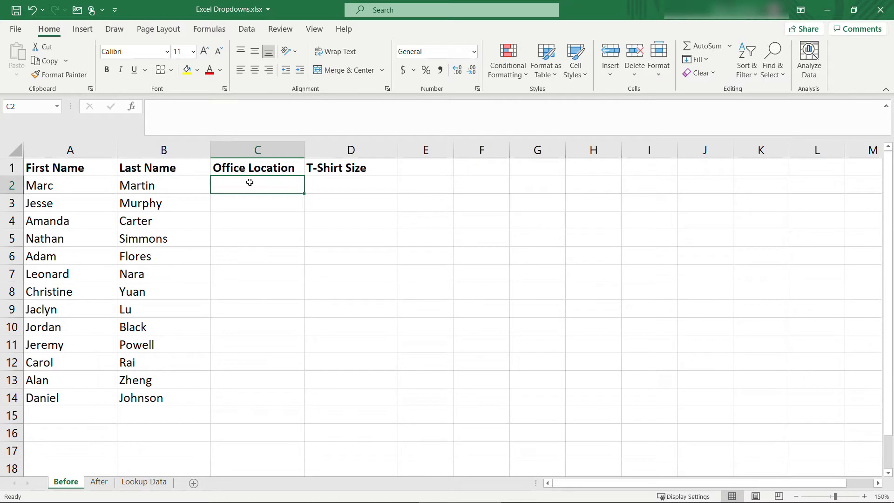
type("Irvine")
key("Return")
type("Irinv")
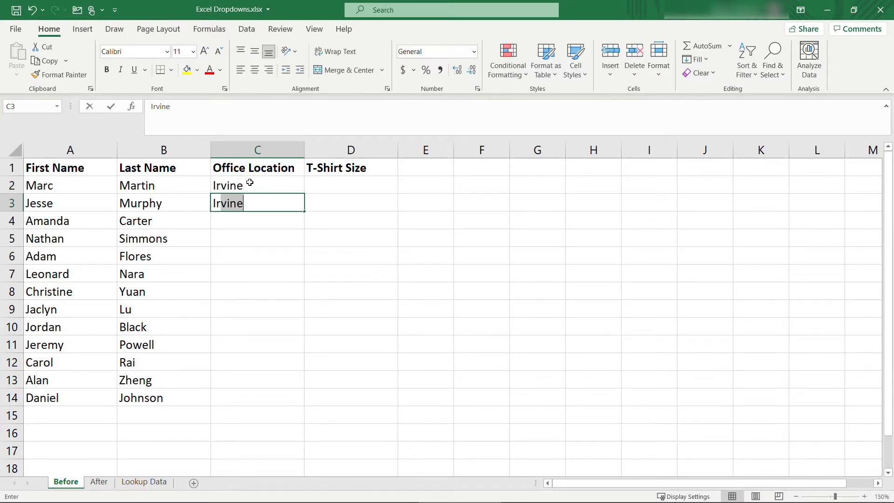
key("BackSpace")
key("BackSpace")
key("BackSpace")
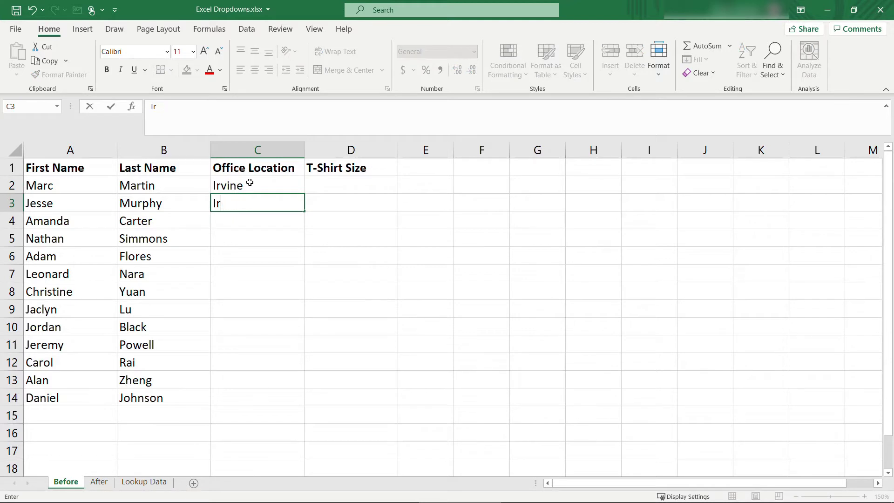
type("vin")
key("Return")
type("San Diego")
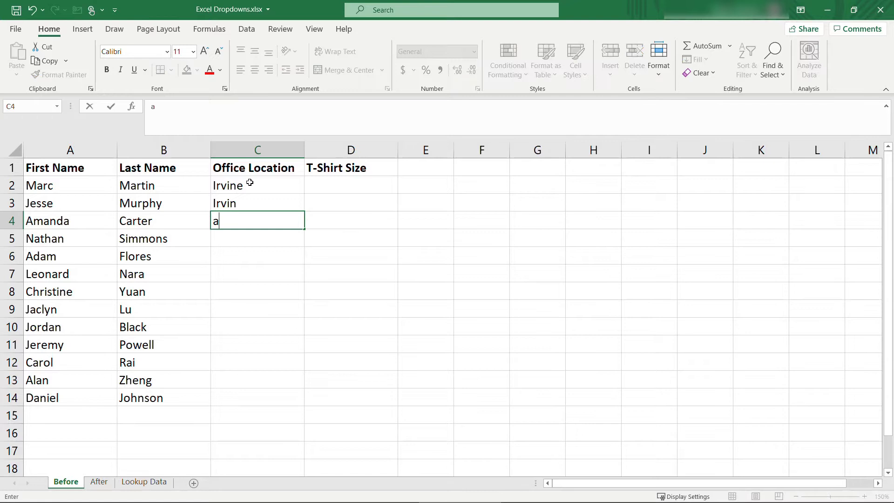
key("Return")
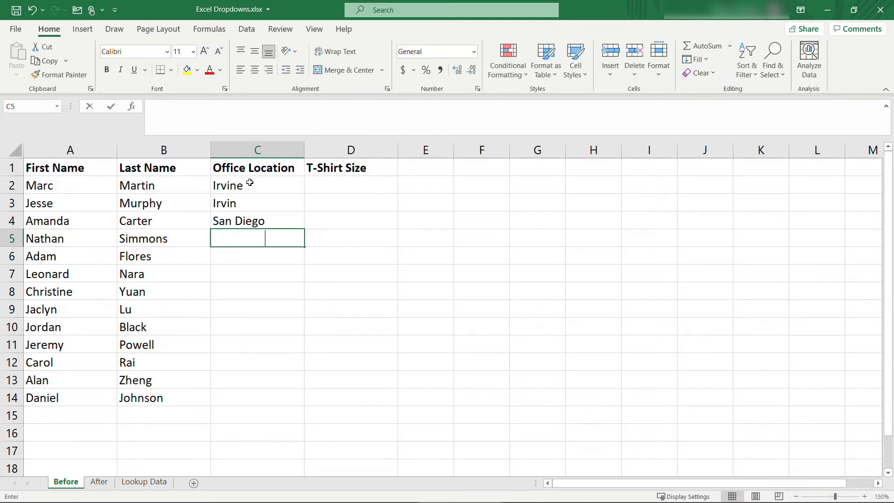
type("San diego")
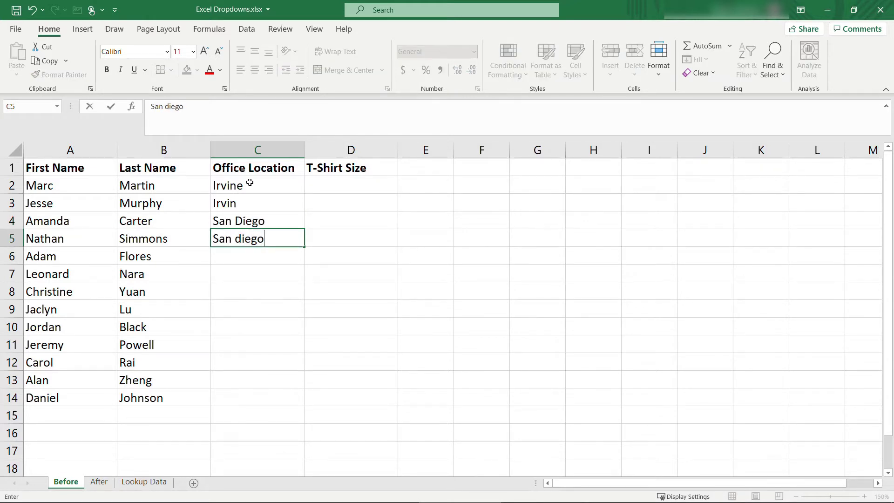
key("Return")
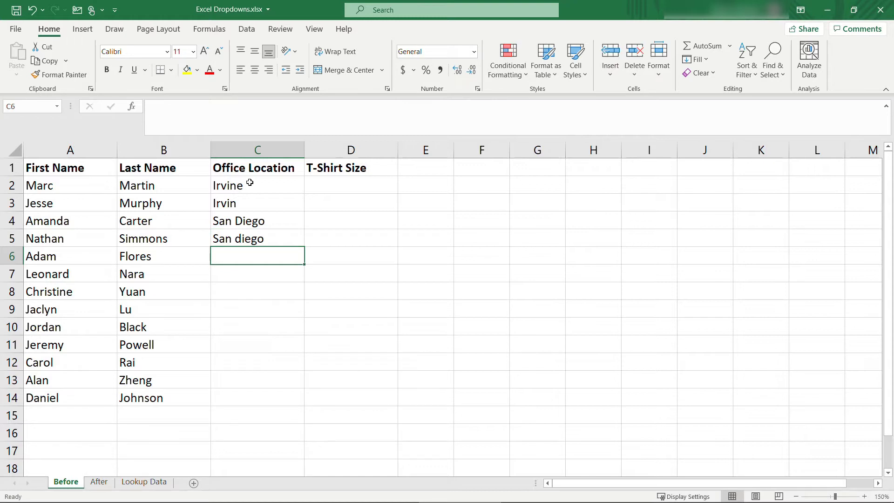
Enter T-shirt sizes Large, L, Extra Small and X Small in D2:D5.
left_click(341, 180)
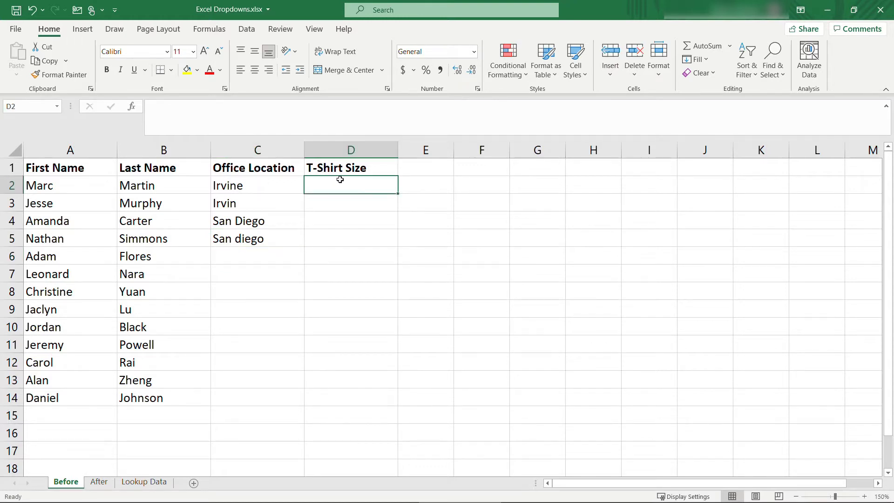
type("Large")
key("Return")
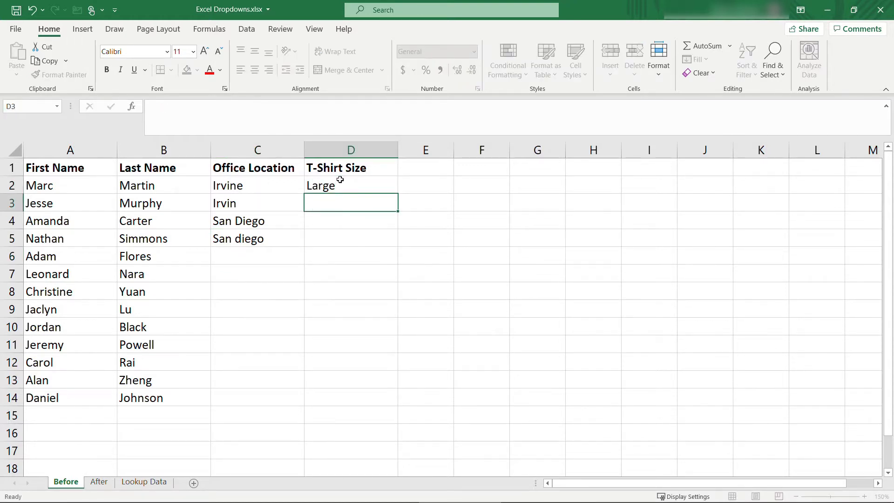
type("L")
key("BackSpace")
key("Return")
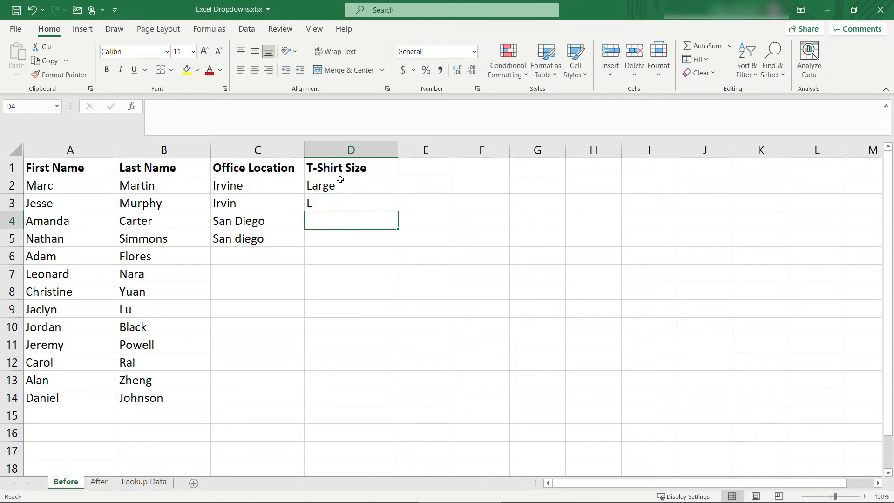
type("Extra Small")
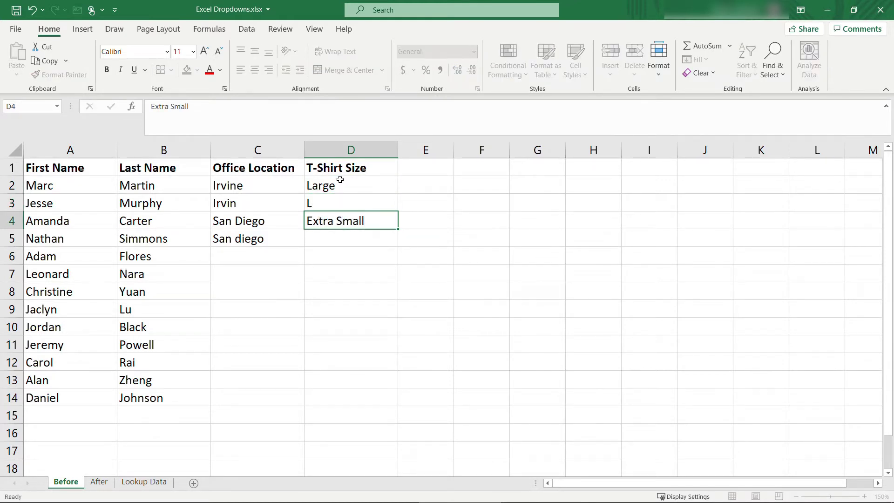
key("Return")
type("X Small")
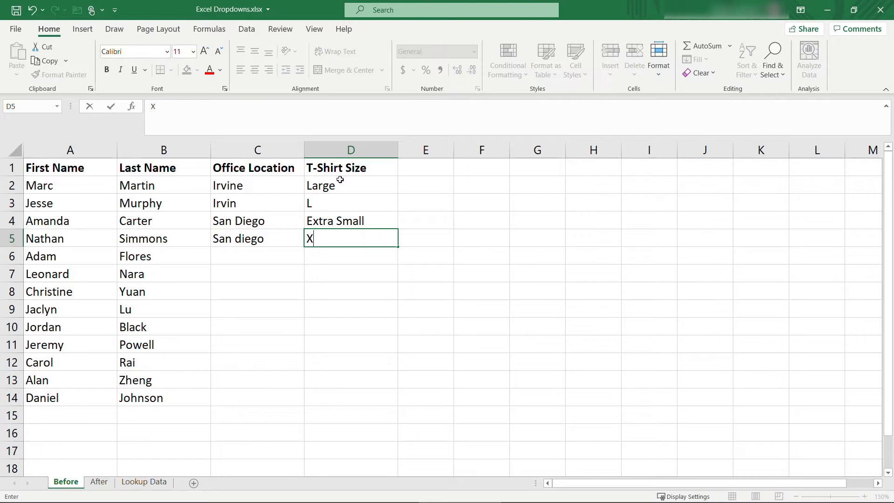
key("Return")
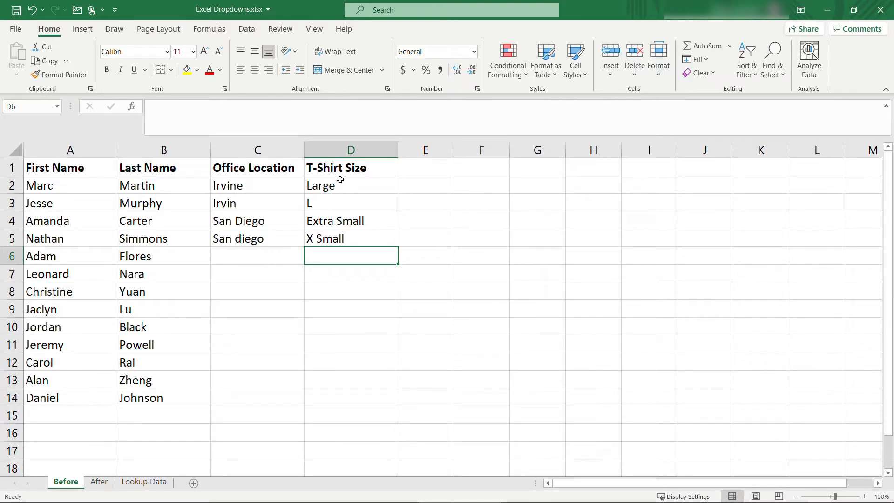
On the After sheet, preview the C2 office and D2 size drop-down lists without choosing.
left_click(98, 481)
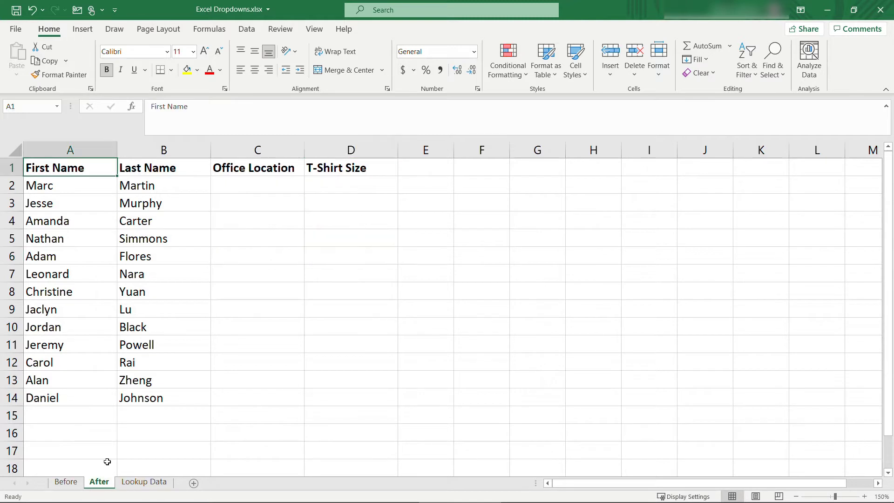
left_click(275, 189)
left_click(309, 188)
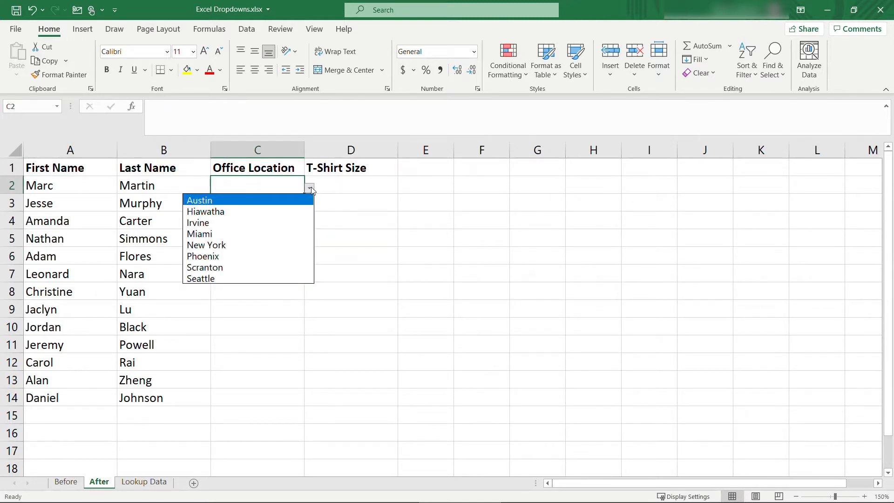
left_click(342, 187)
left_click(345, 186)
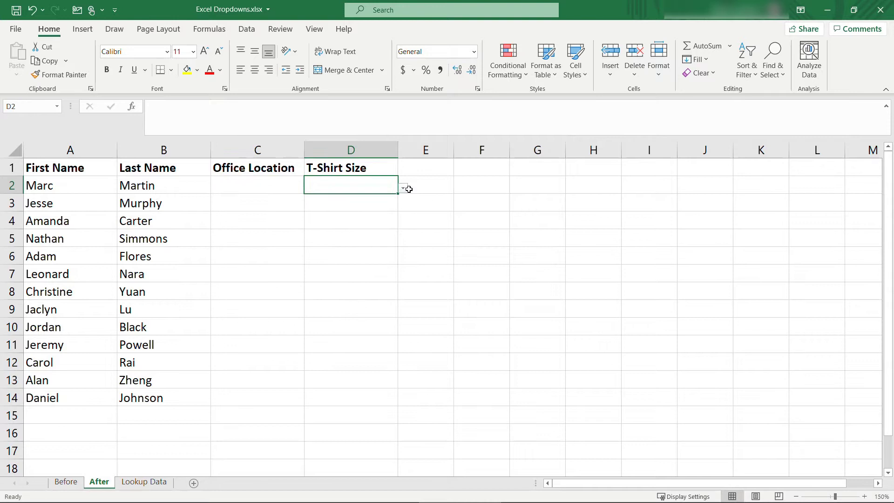
left_click(403, 188)
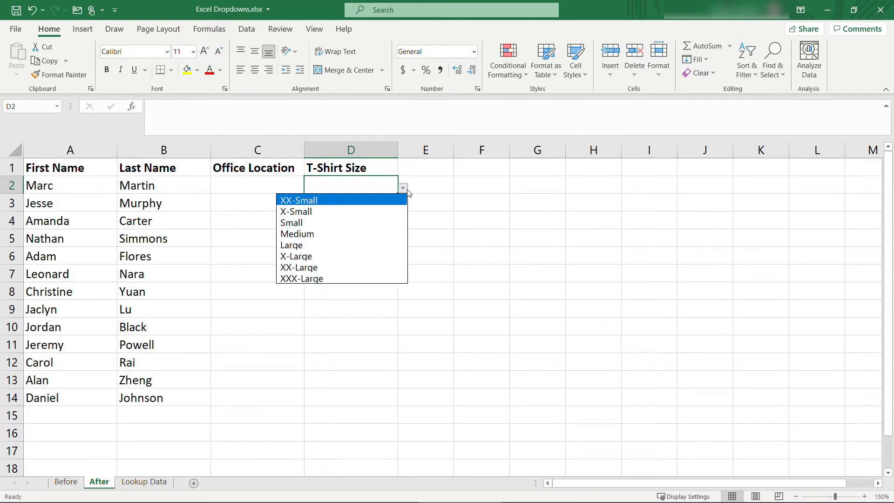
key("Escape")
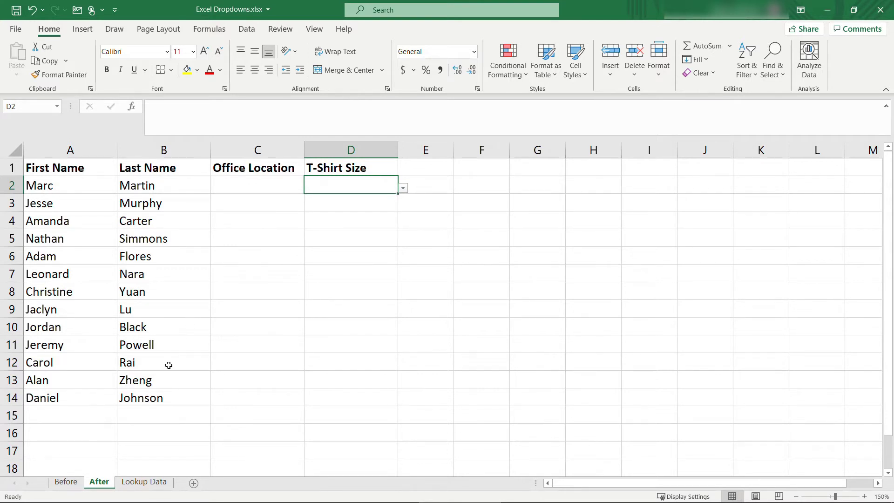
Glance at Lookup Data, then clear the typed entries from C2:D5 on the Before sheet.
left_click(146, 484)
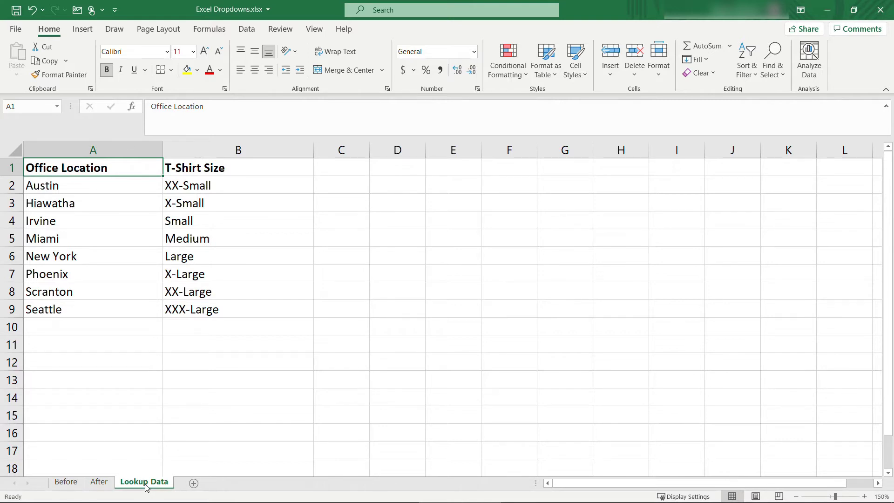
left_click(64, 482)
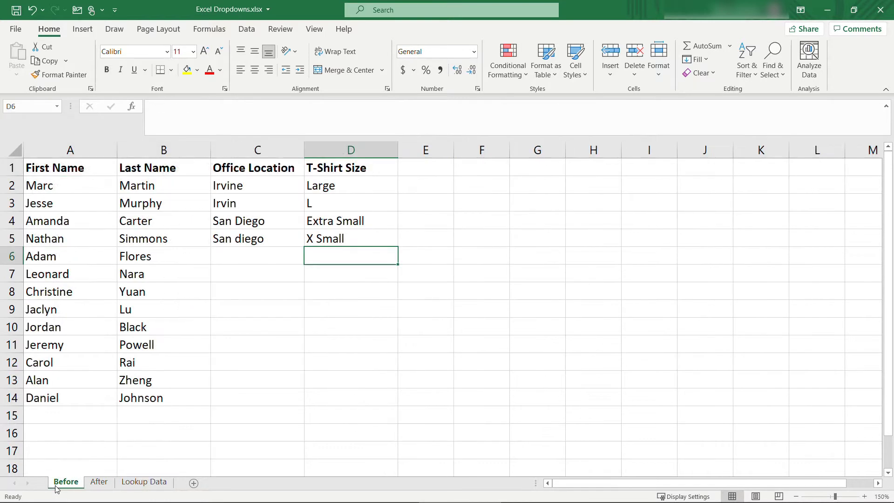
left_click_drag(265, 185, 347, 242)
key("Delete")
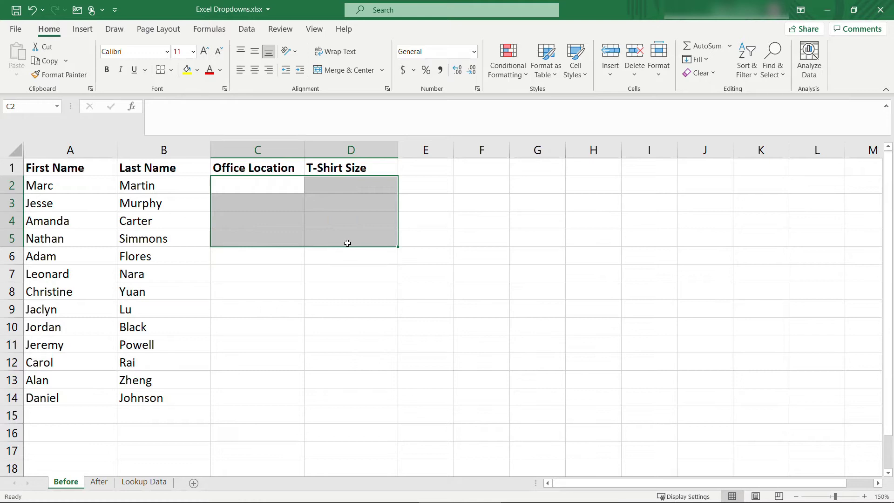
left_click(256, 186)
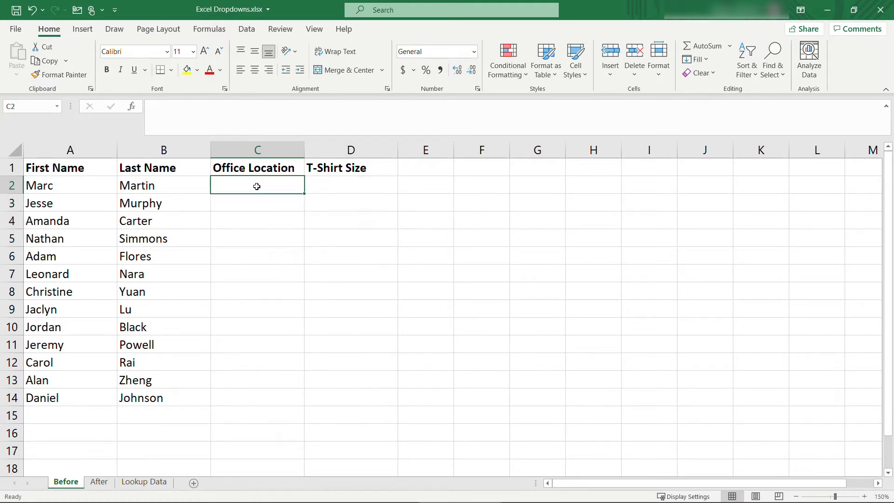
Select C2:C14 and bring up the Data Validation dialog from the Data tab.
left_click_drag(257, 186, 268, 394)
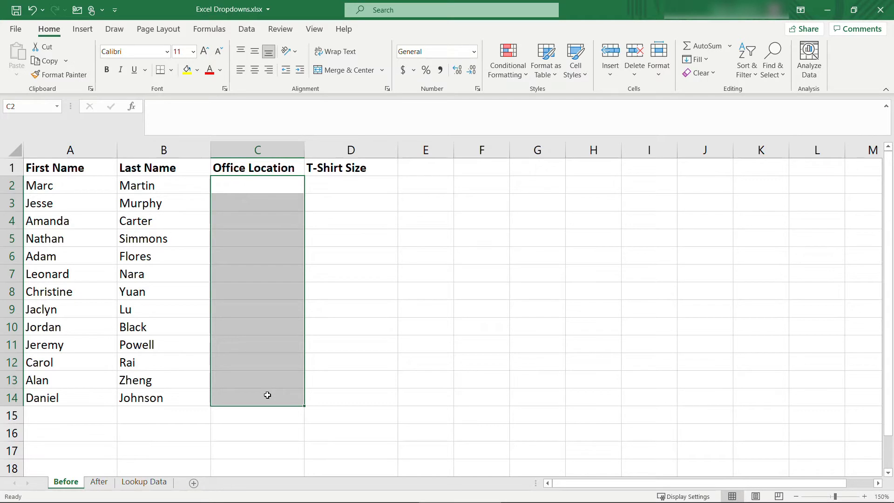
left_click(248, 29)
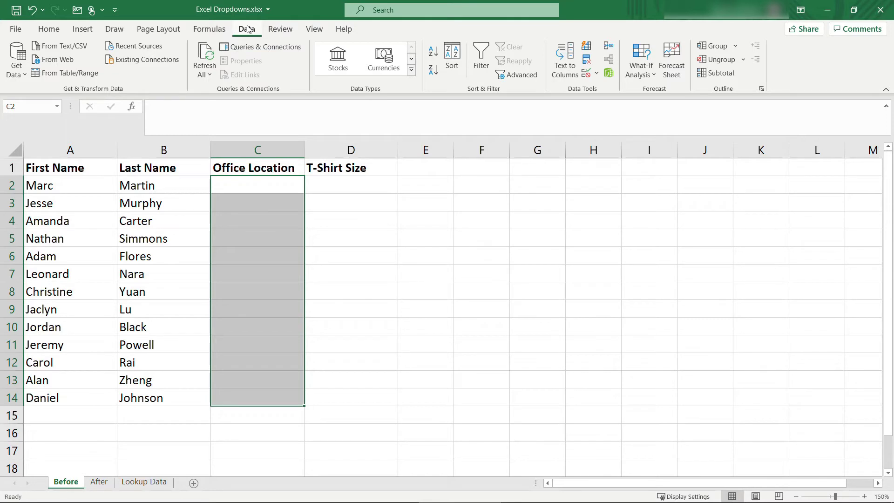
left_click(597, 74)
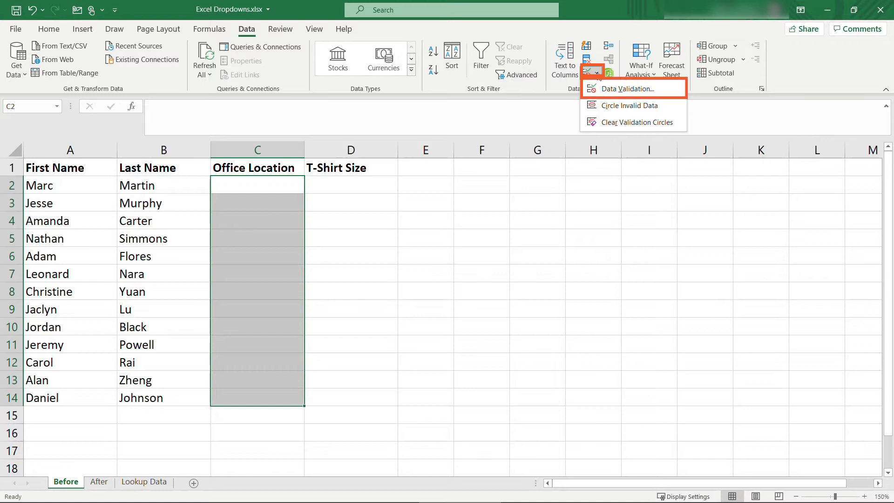
left_click(604, 89)
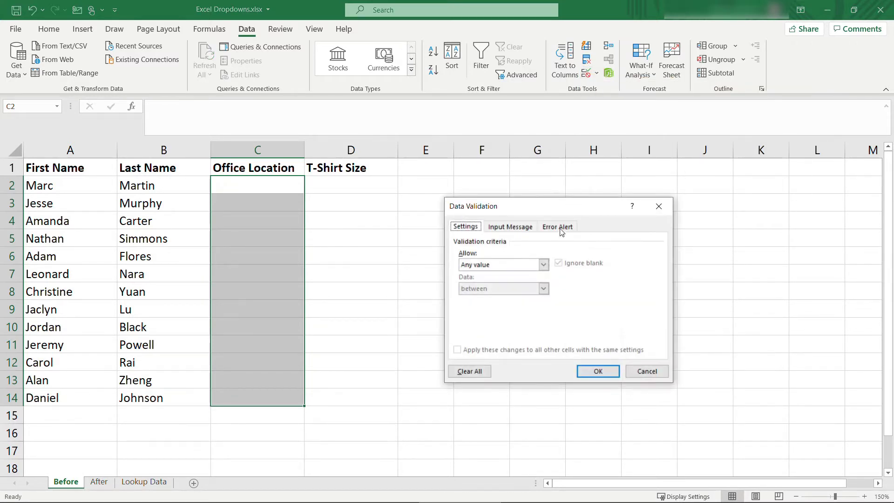
Apply a List validation to C2:C14 sourced from 'Lookup Data'!A2:A9.
left_click(543, 264)
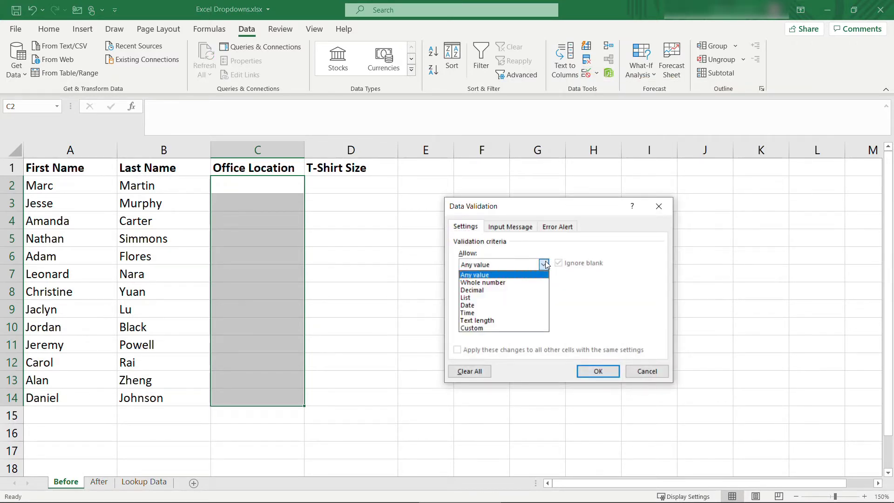
left_click(485, 298)
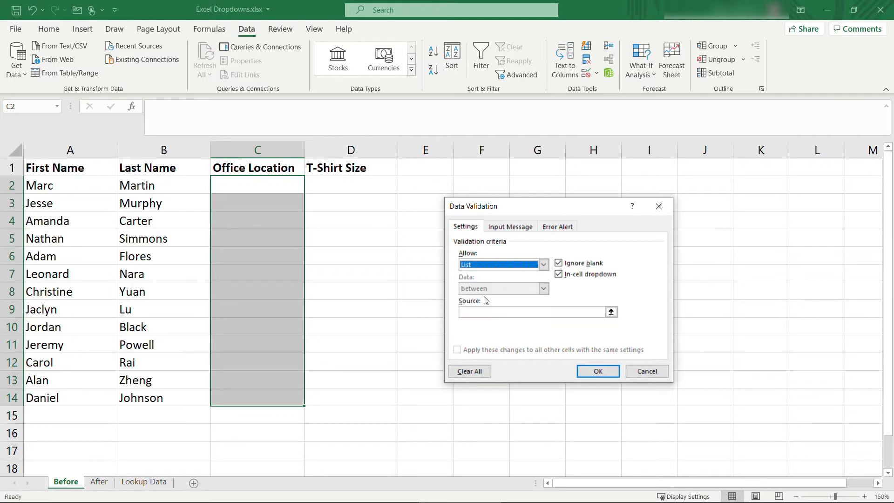
left_click(611, 314)
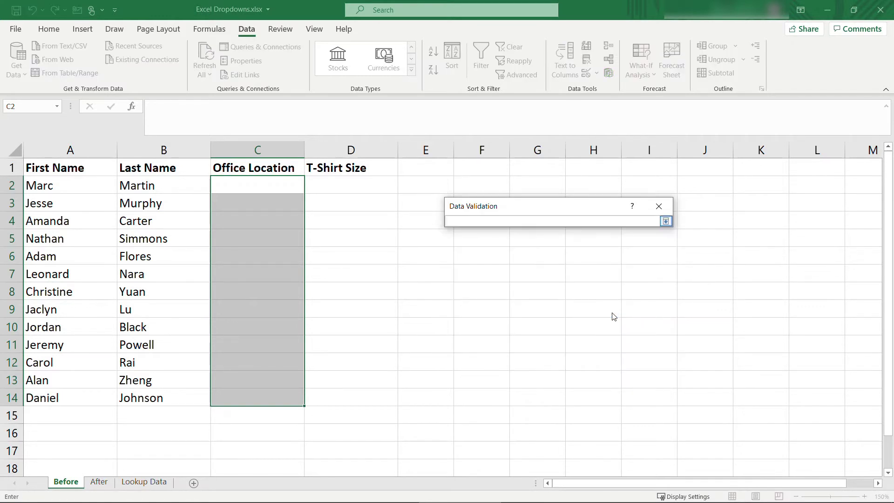
left_click(144, 482)
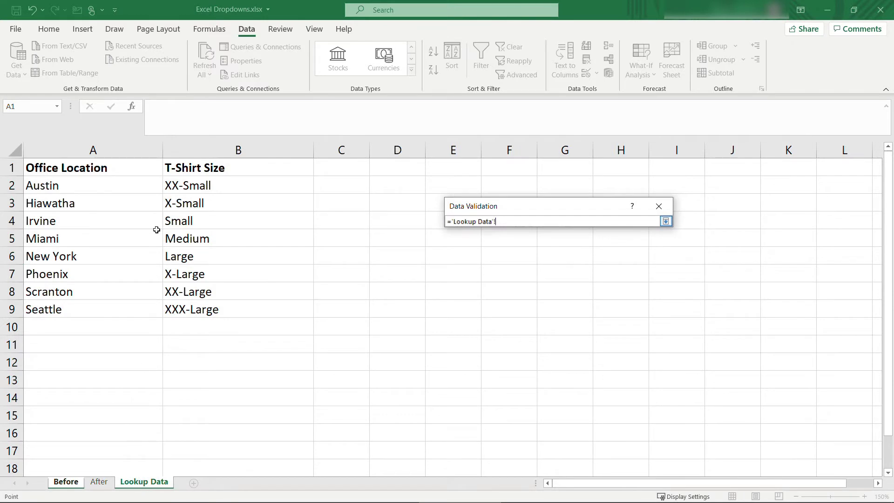
left_click_drag(123, 185, 130, 310)
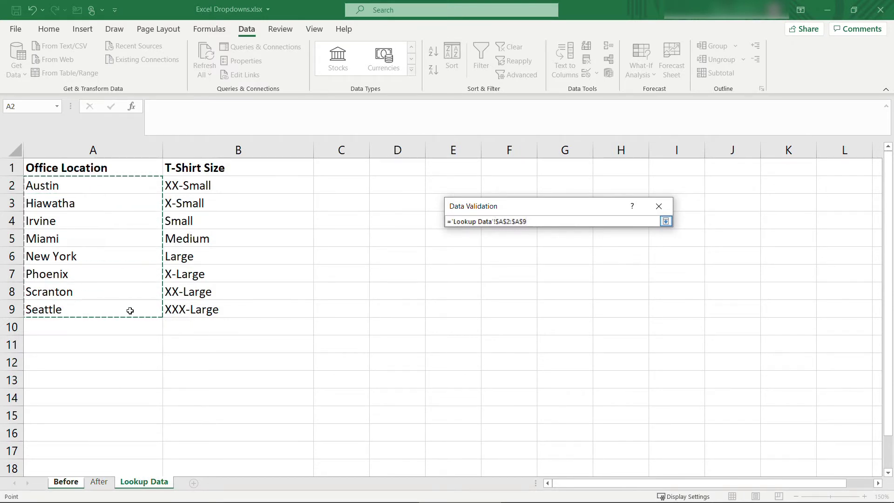
left_click(667, 223)
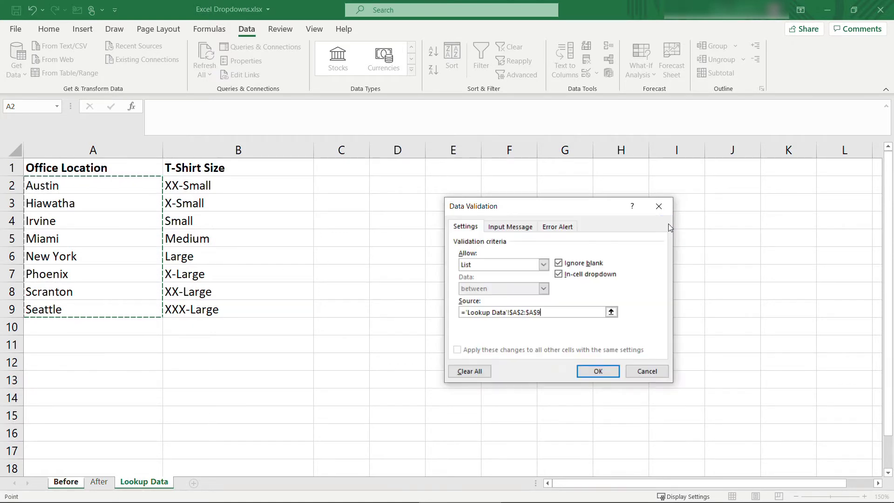
left_click(598, 372)
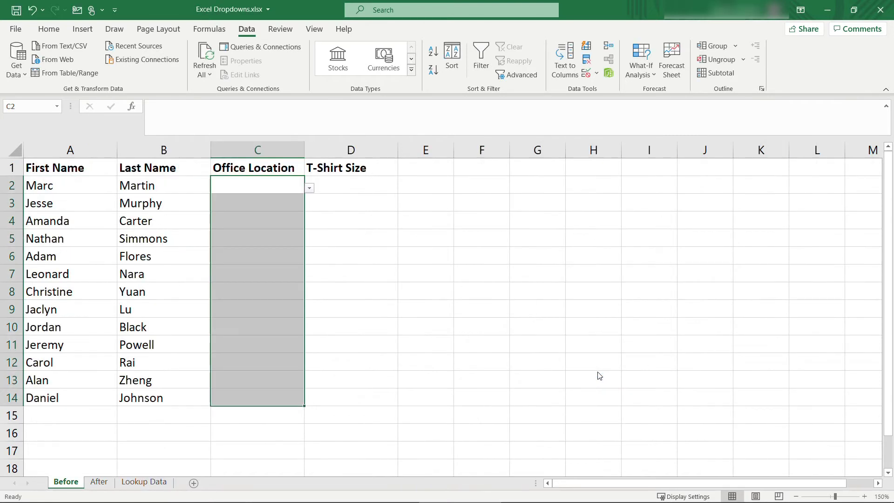
Test C2's drop-down to confirm the eight office locations appear.
left_click(308, 188)
left_click(306, 188)
left_click(263, 189)
left_click(311, 188)
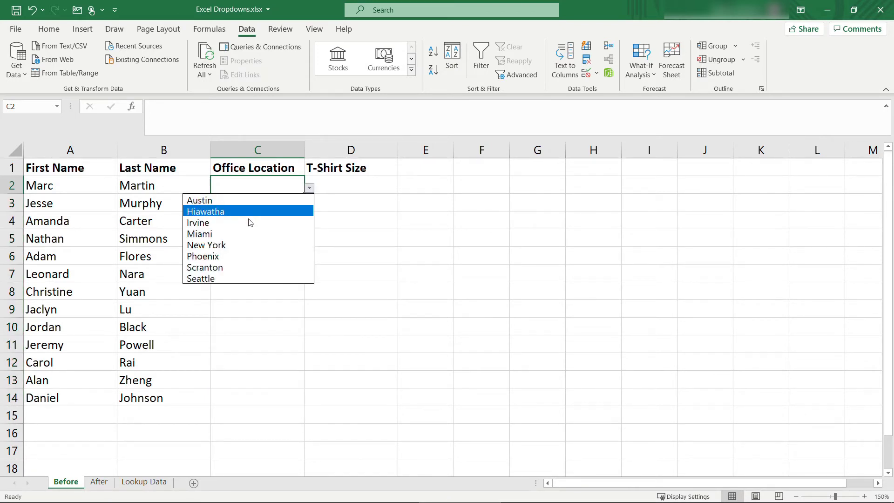
Give D2:D14 a List validation sourced from the sizes in 'Lookup Data'!B2:B9.
left_click(332, 186)
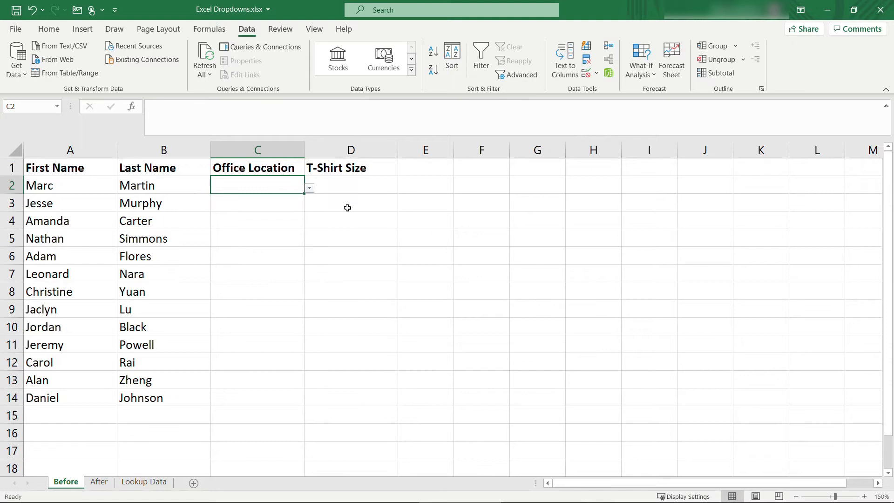
left_click_drag(361, 186, 332, 396)
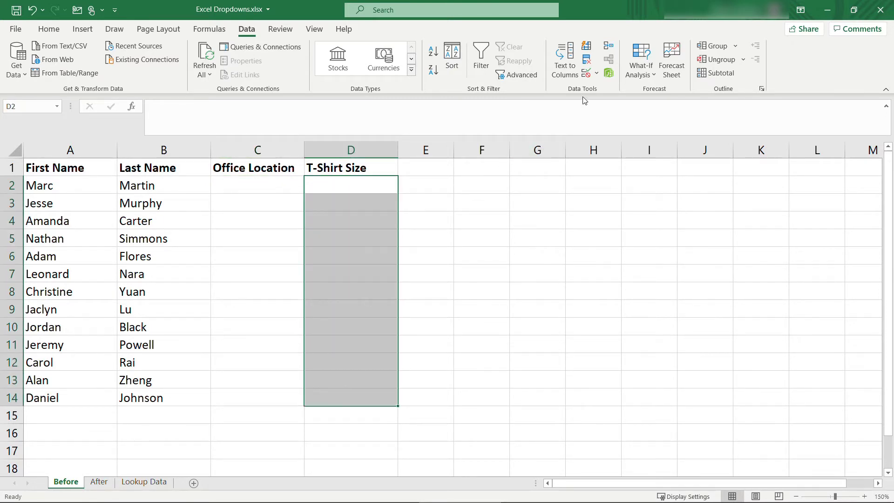
left_click(597, 76)
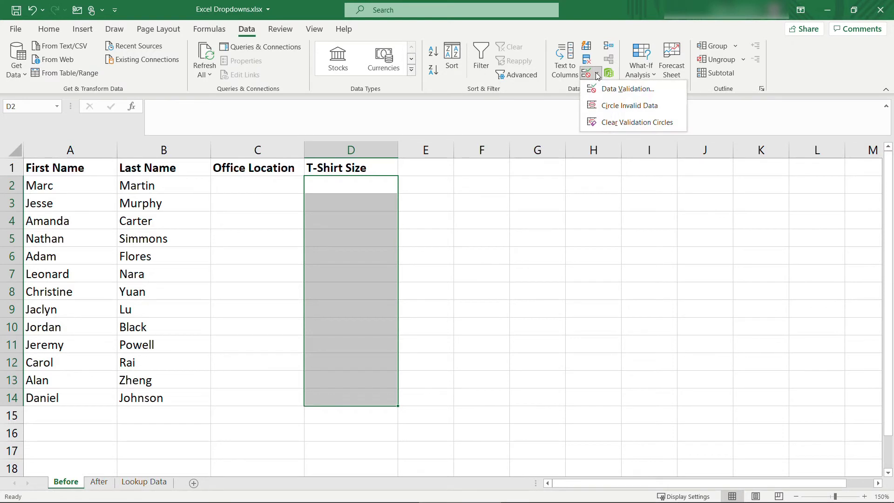
left_click(615, 91)
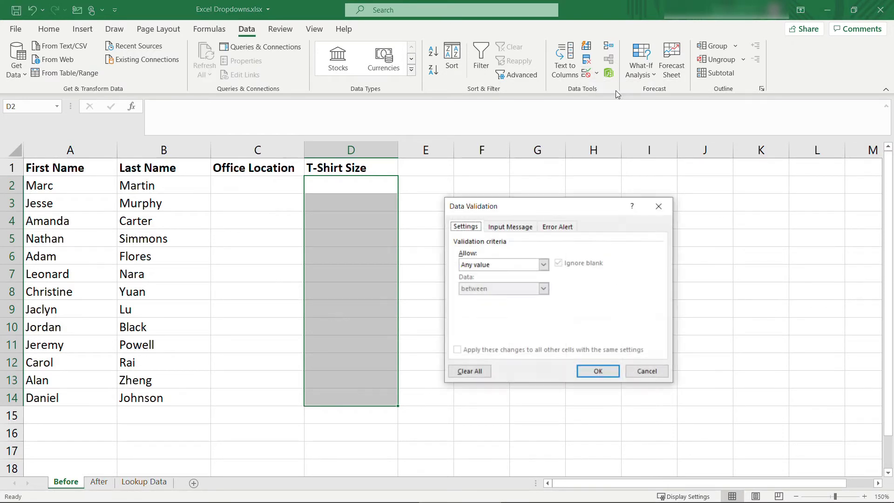
left_click(543, 264)
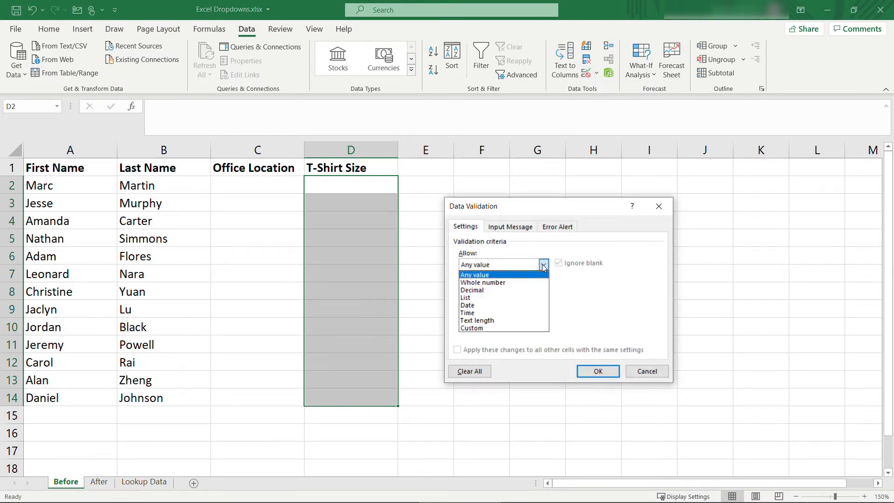
left_click(489, 298)
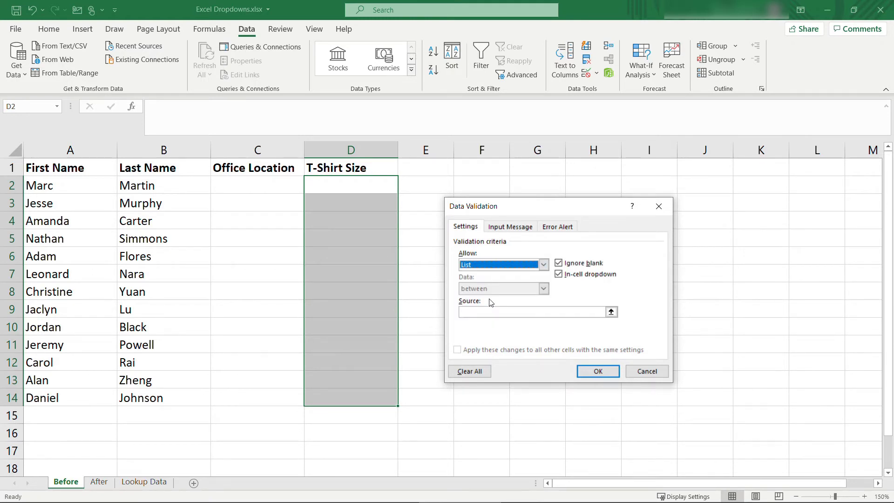
left_click(611, 312)
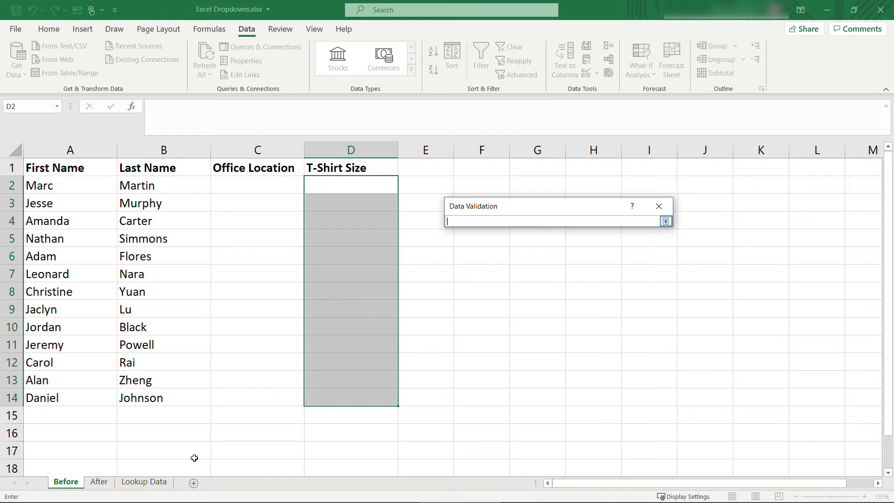
left_click(141, 482)
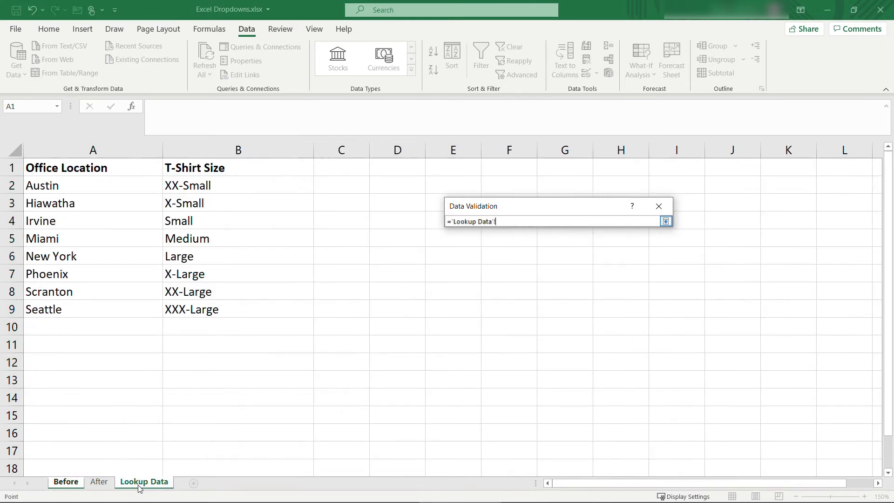
left_click_drag(231, 185, 239, 311)
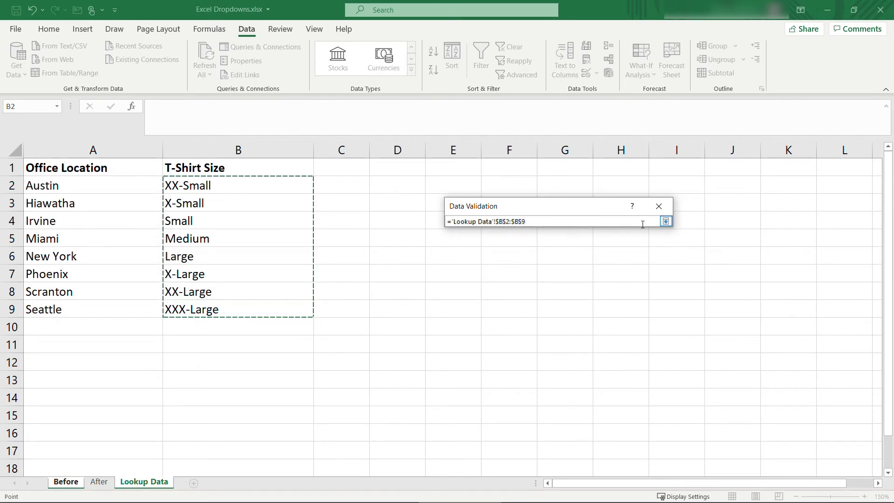
left_click(664, 221)
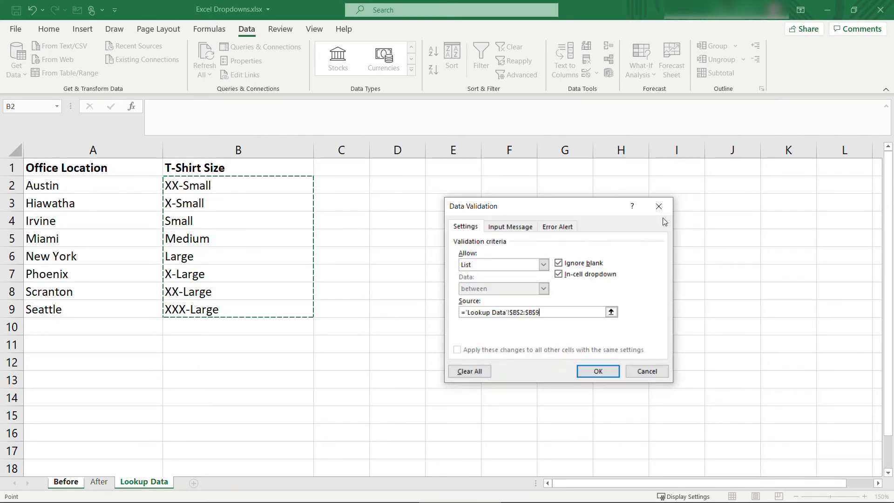
left_click(591, 372)
Check D2's drop-down lists sizes XX-Small to XXX-Large, then view the Lookup Data sheet.
left_click(392, 184)
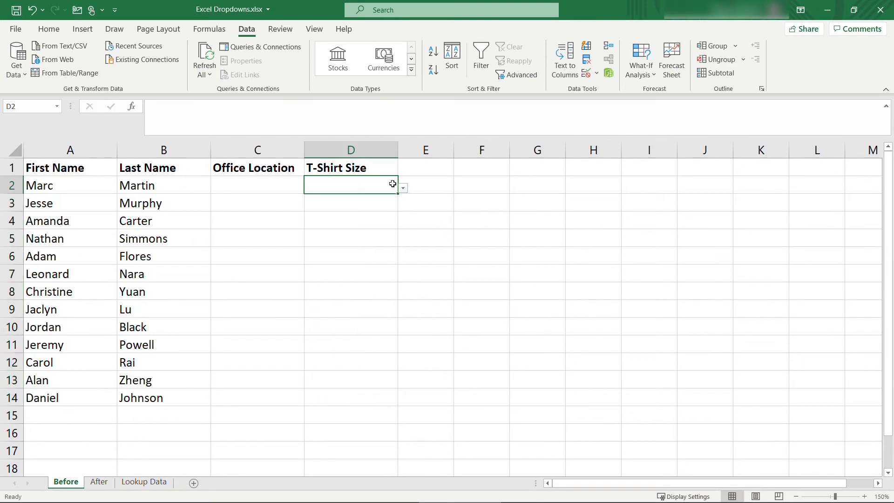
left_click(403, 185)
left_click(380, 184)
left_click(403, 189)
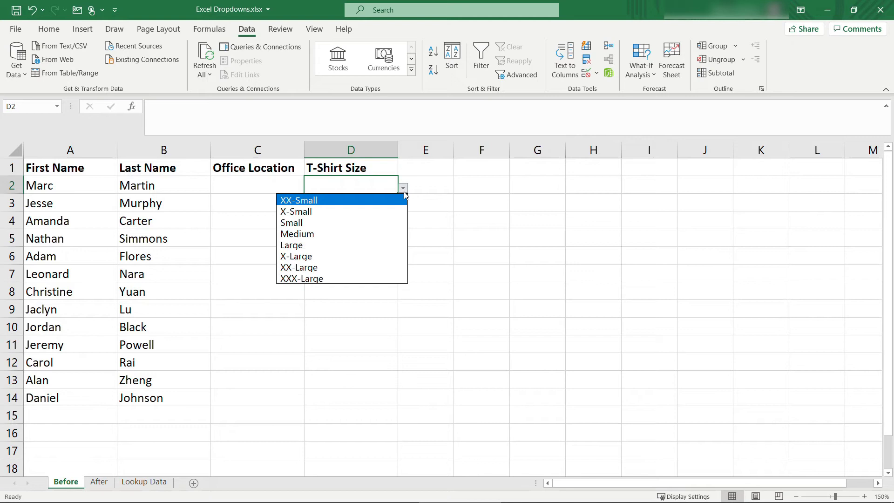
left_click(403, 188)
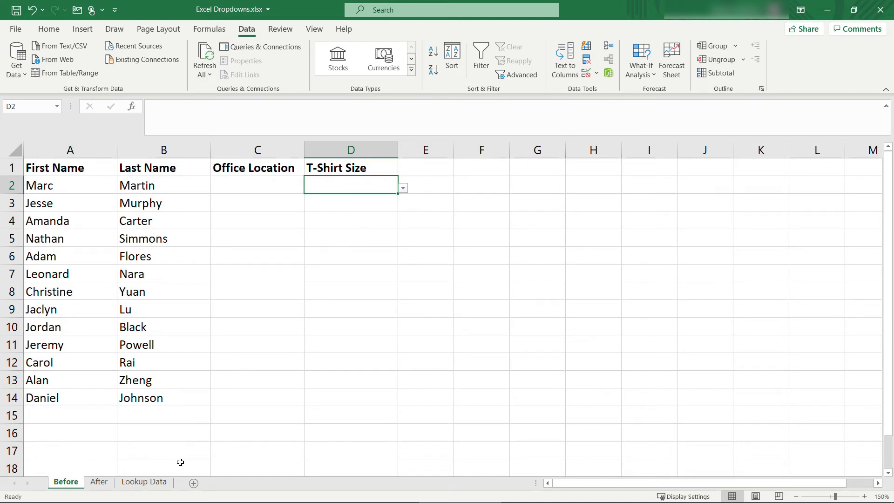
left_click(149, 483)
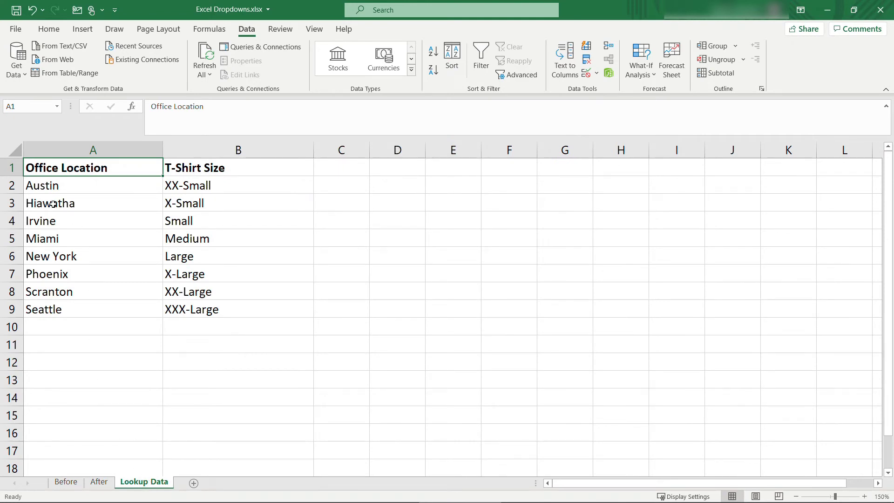
Insert a blank row above Hiawatha and enter Chicago in A3.
right_click(8, 203)
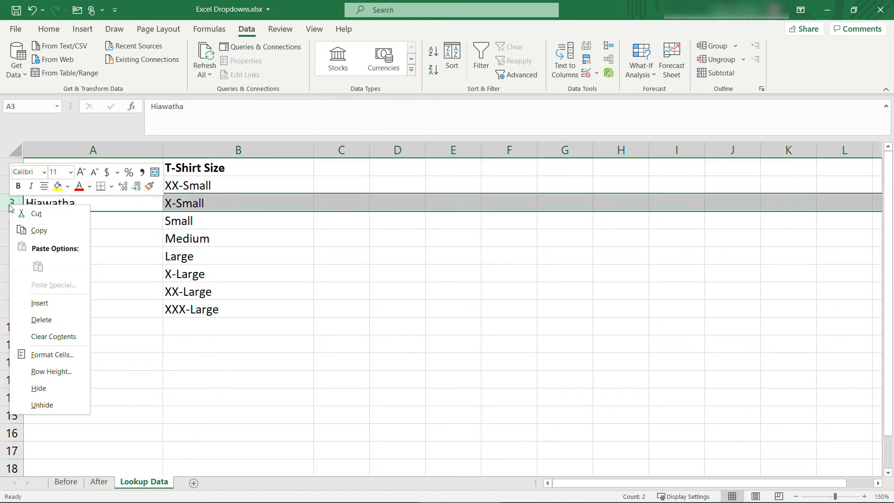
left_click(49, 303)
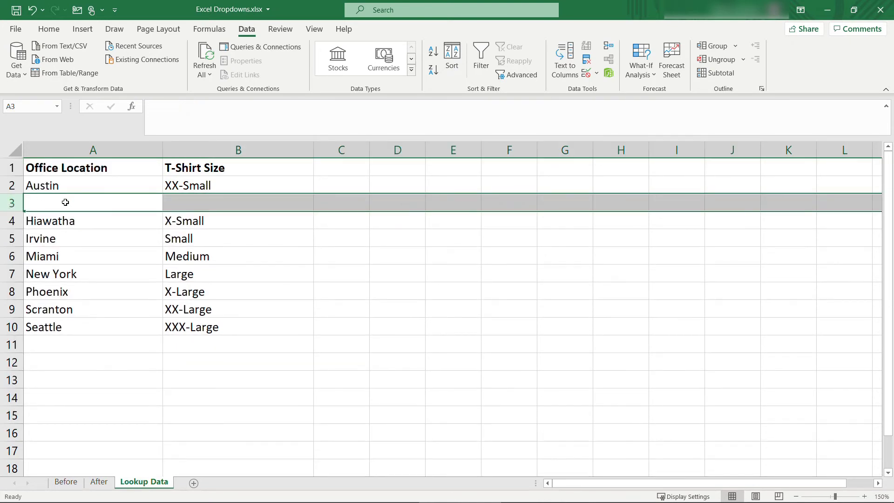
left_click(66, 202)
type("Chicago")
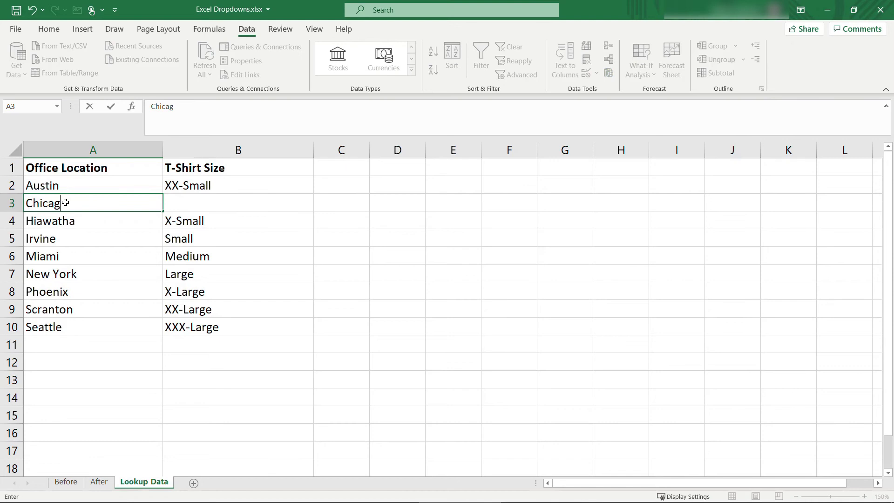
key("Return")
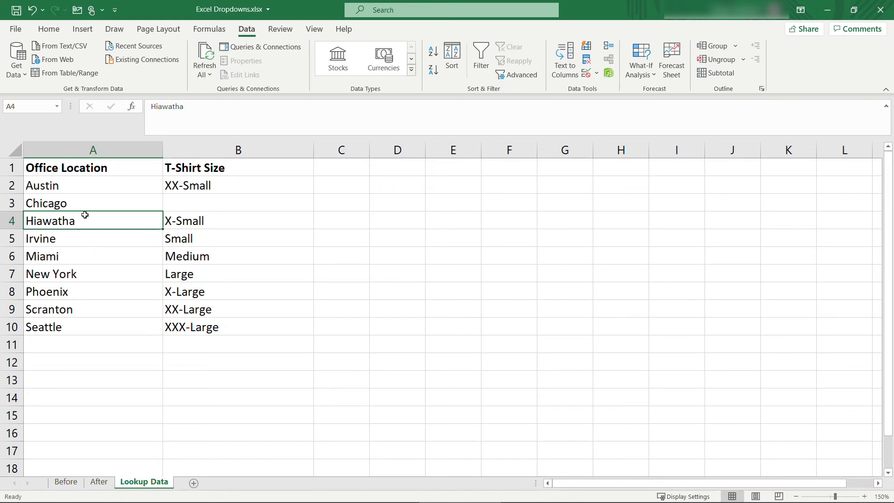
Confirm C3's drop-down shows Chicago and its validation source is 'Lookup Data'!$A$2:$A$10.
left_click(70, 481)
left_click(248, 203)
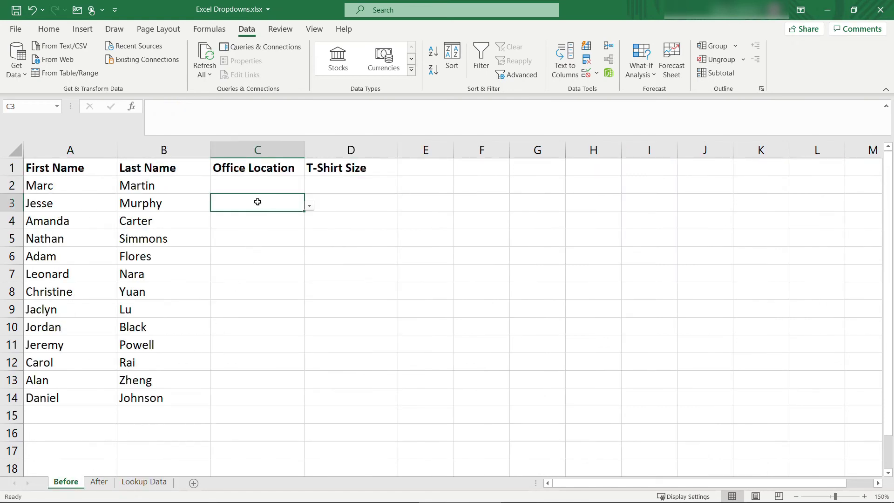
left_click(309, 206)
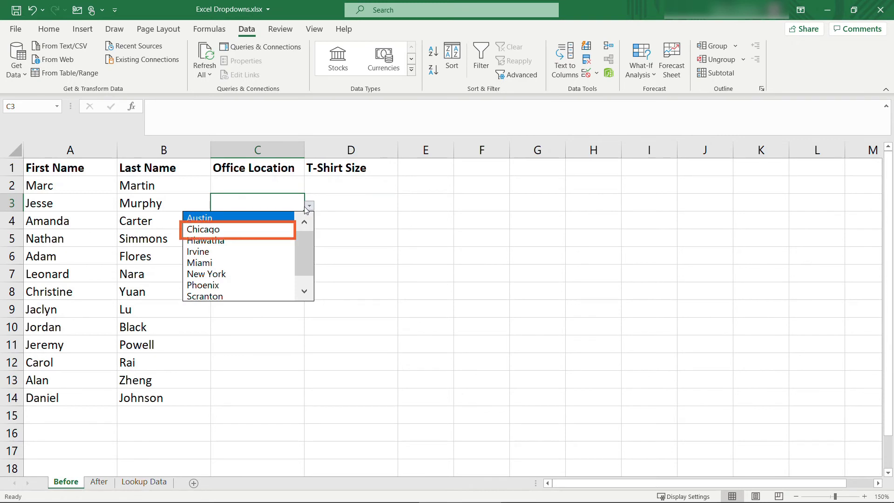
left_click(302, 205)
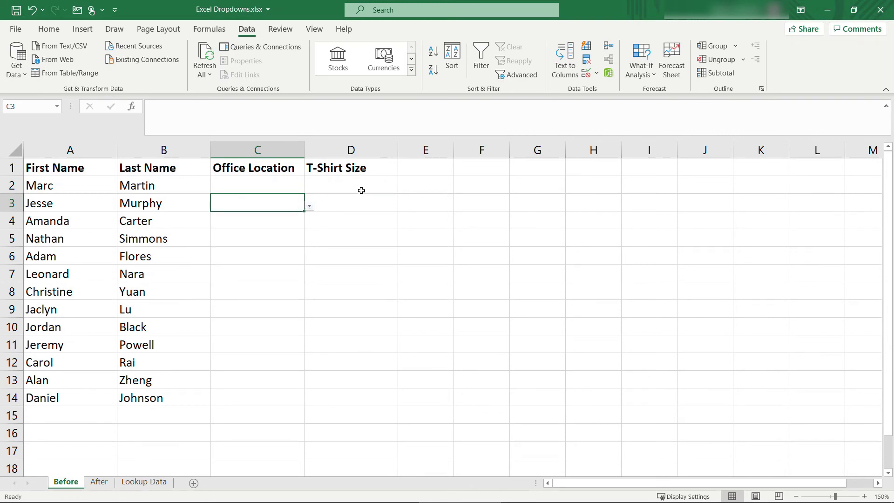
left_click(596, 73)
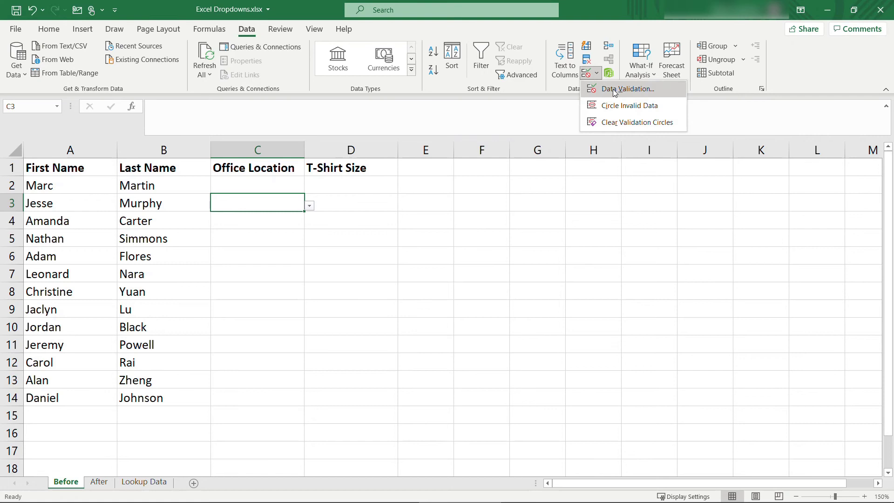
left_click(613, 90)
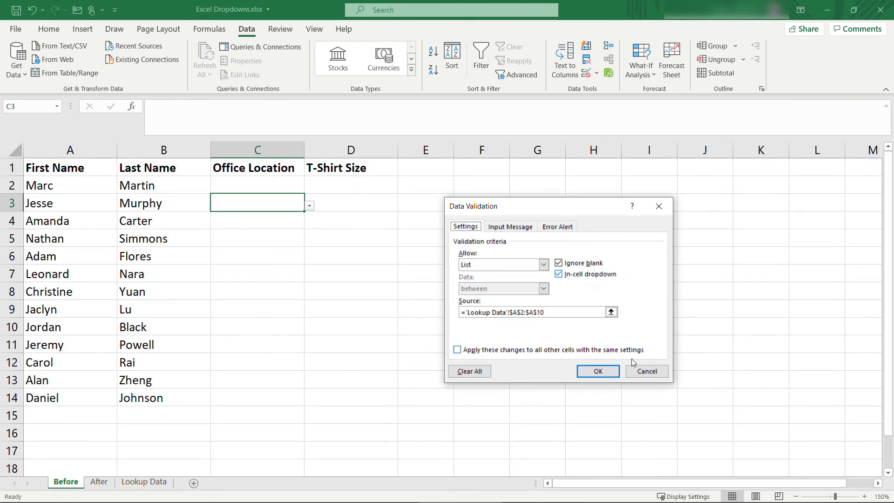
left_click(646, 371)
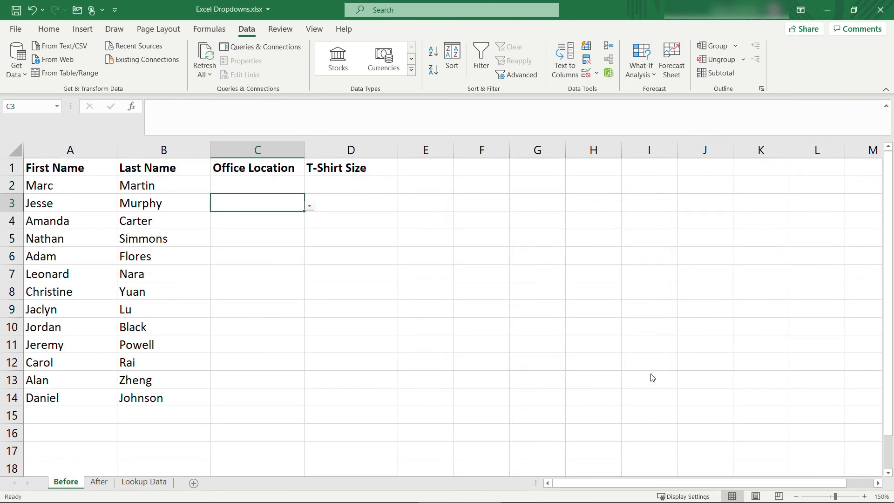
Undo the inserted row and enter Chicago in A10 below Seattle on Lookup Data.
left_click(156, 483)
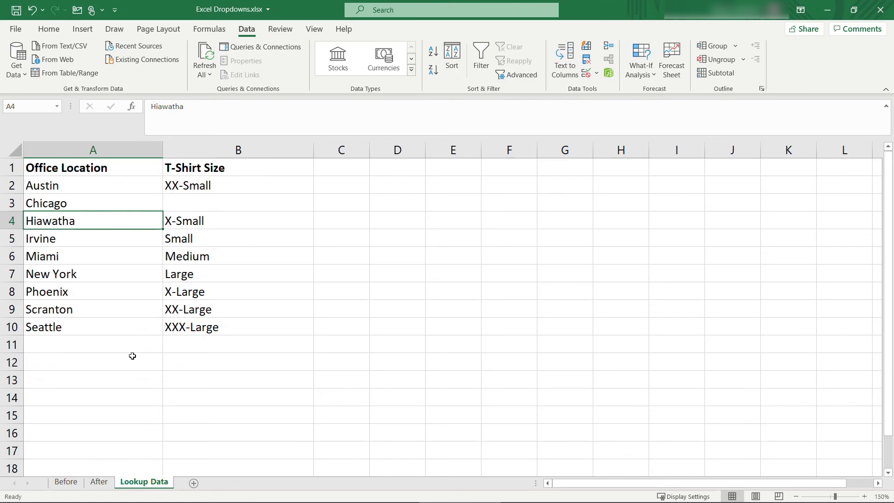
key("ctrl+z")
key("ctrl+z")
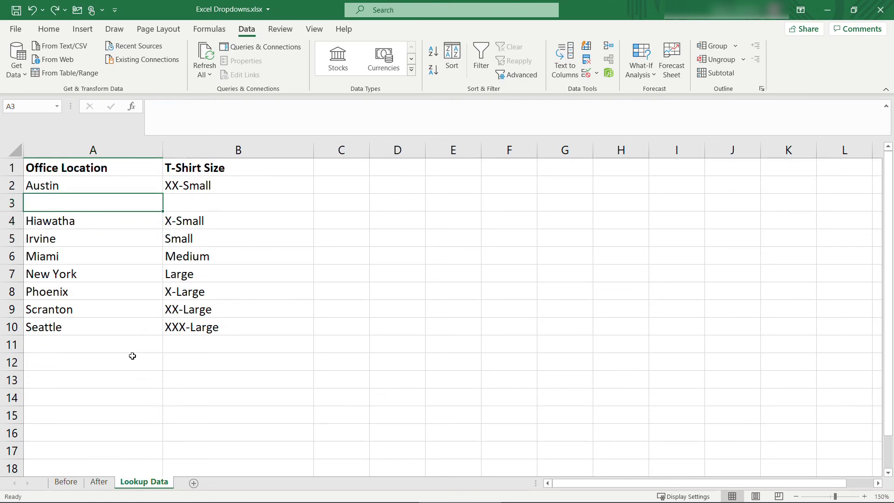
left_click(85, 330)
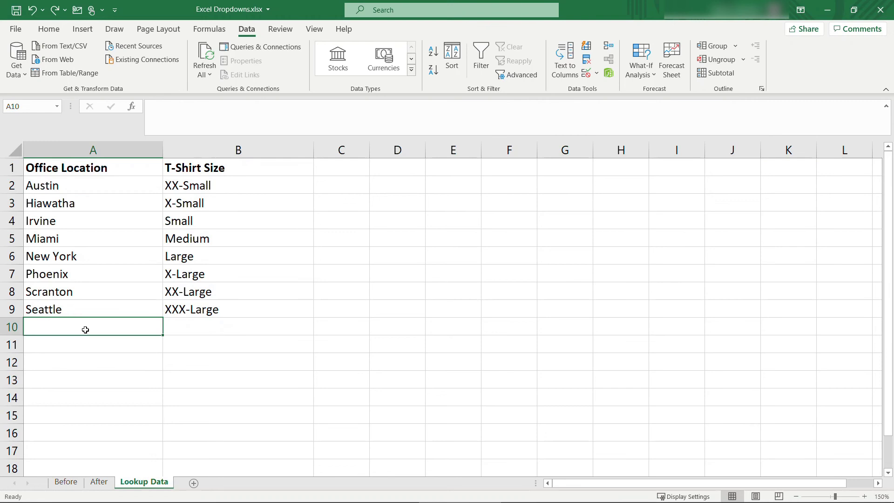
type("Chicago")
key("Return")
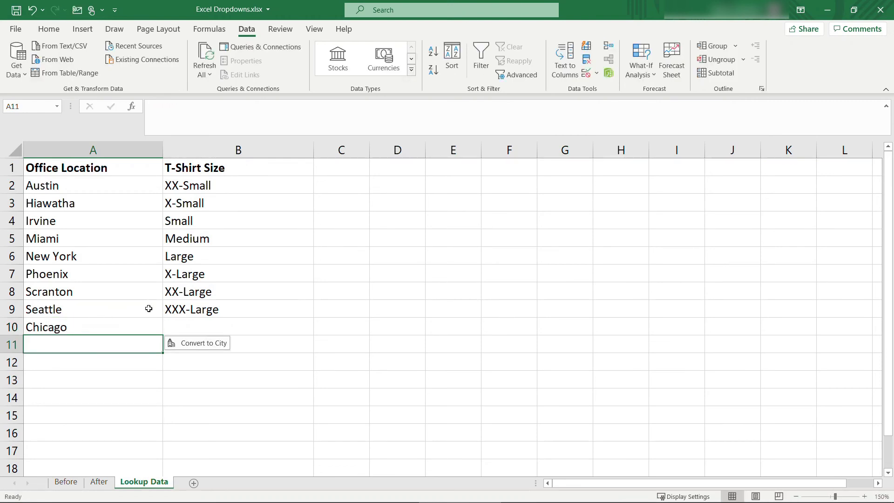
left_click_drag(146, 305, 46, 190)
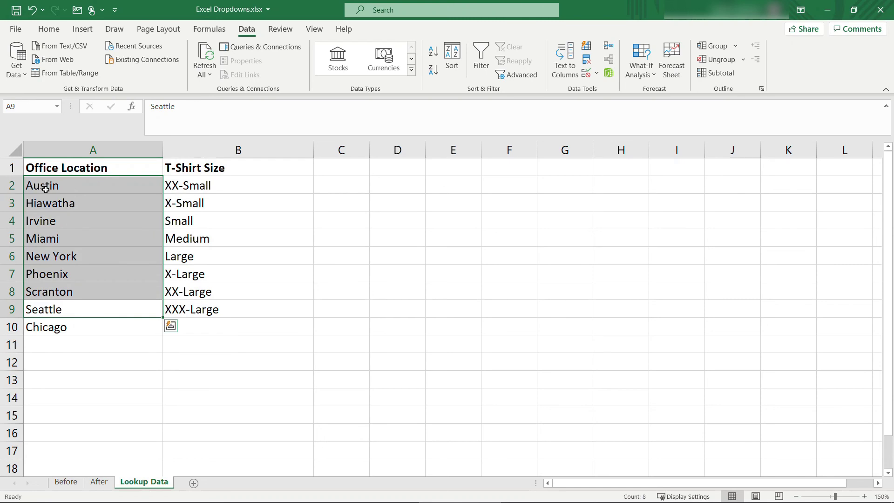
left_click(104, 327)
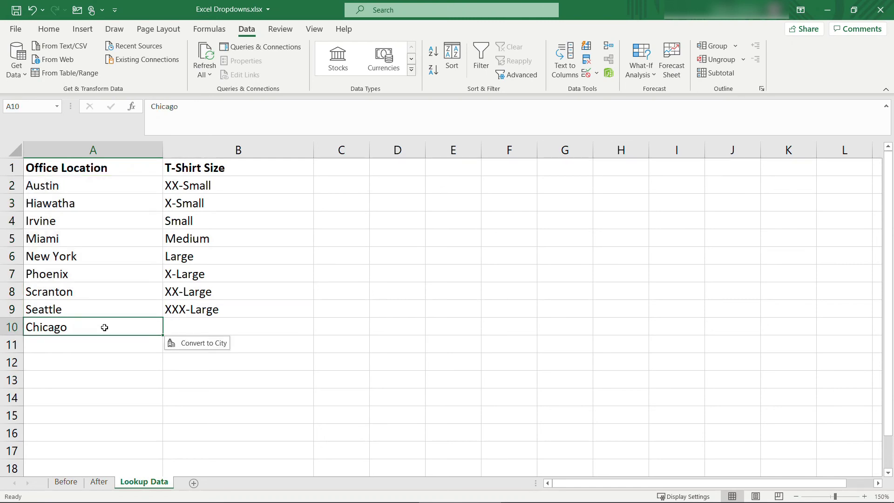
left_click(66, 481)
Point the C2:C14 validation list source to ='Lookup Data'!$A$2:$A$10 so Chicago is included.
left_click_drag(230, 184, 244, 393)
left_click(597, 74)
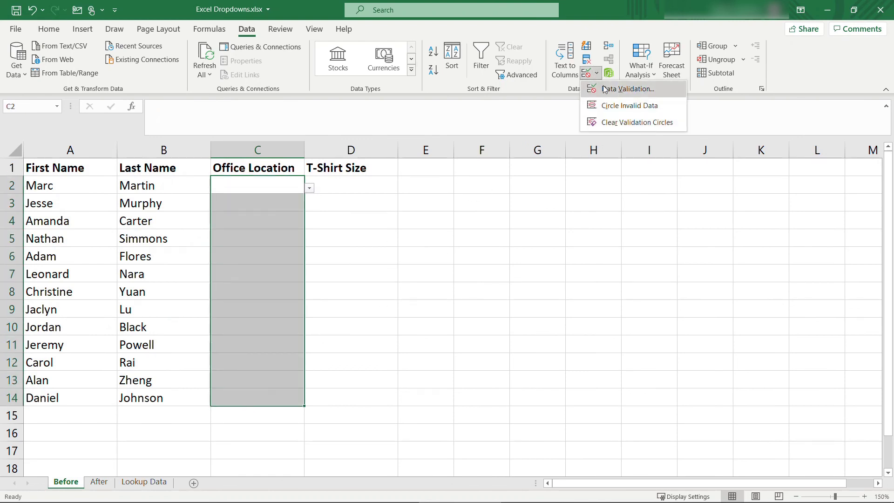
left_click(605, 86)
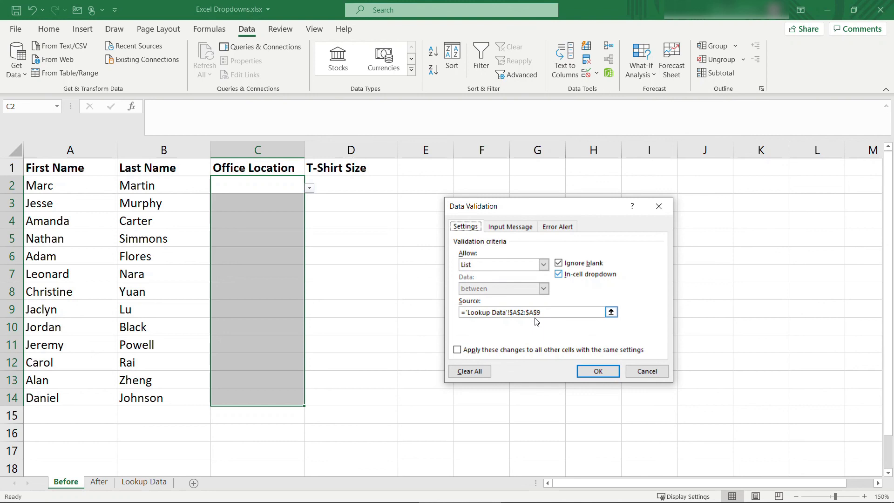
left_click(611, 311)
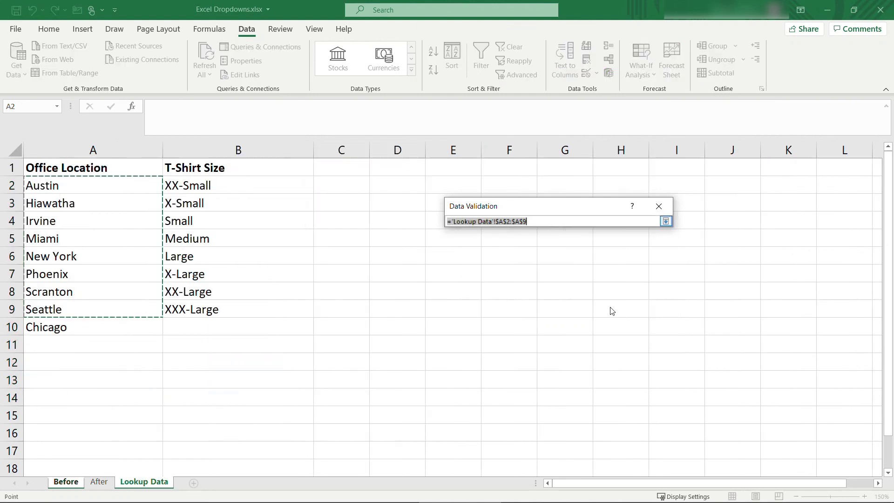
left_click_drag(110, 185, 121, 326)
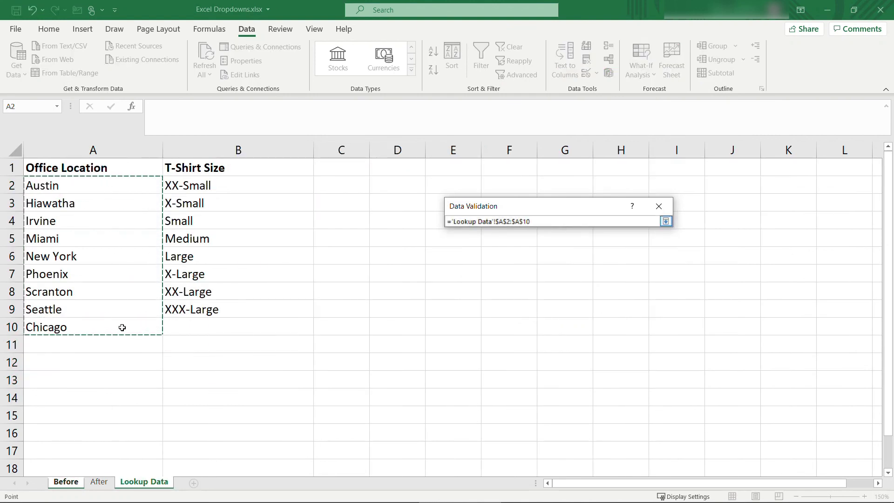
left_click(666, 221)
key("Return")
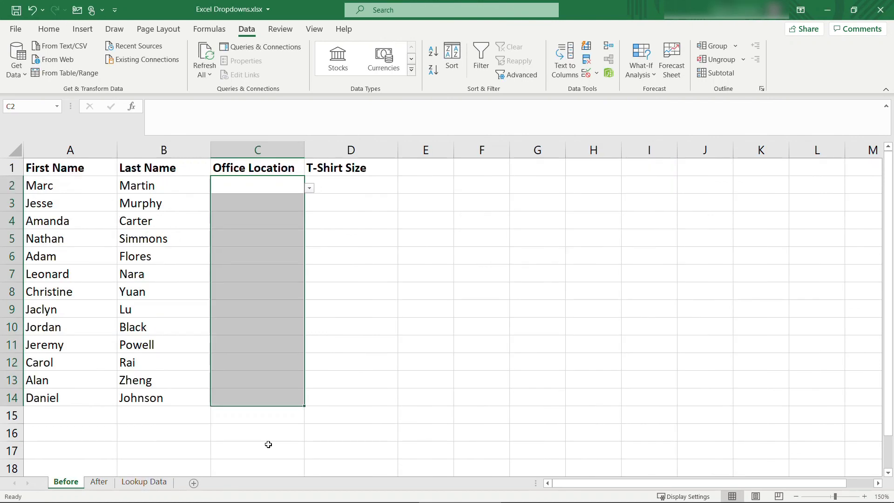